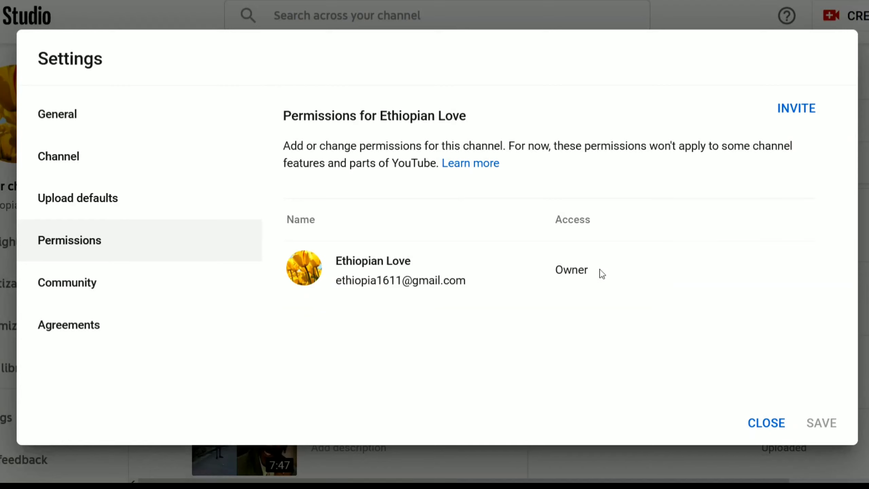
- Start a new channel invitation and enter the invitee's e-mail address in the Email field
drag(619, 282, 289, 279)
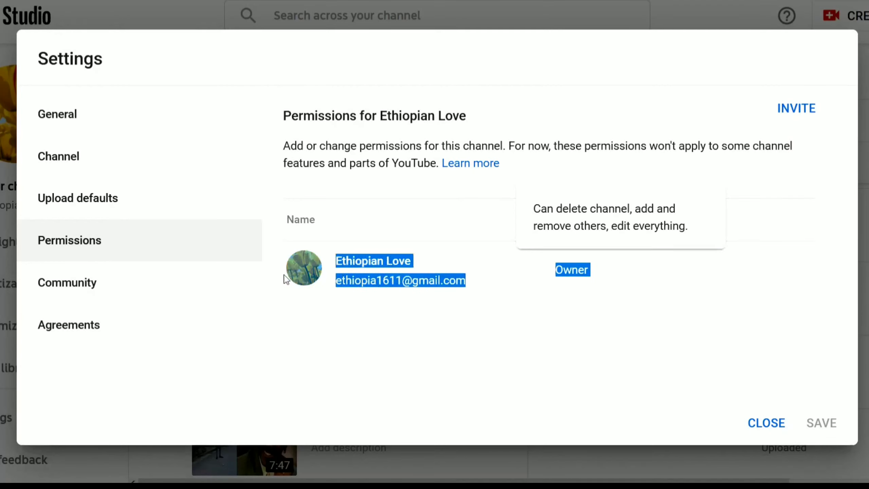
click(428, 325)
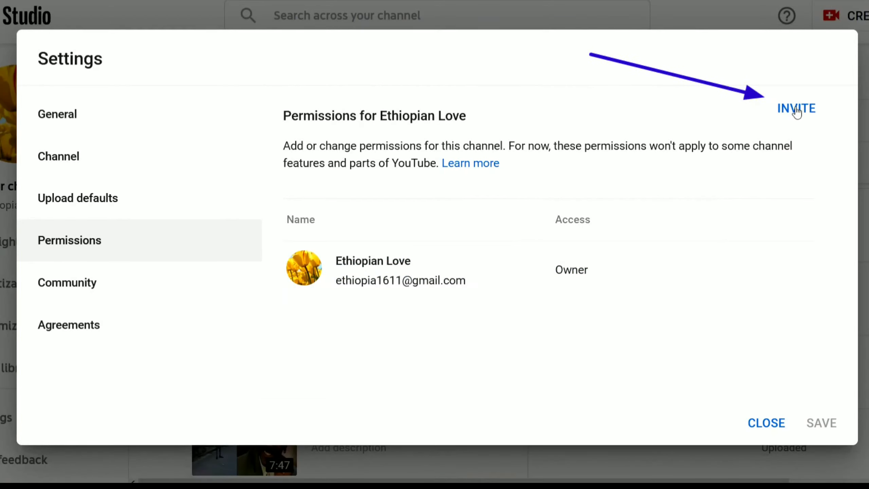
click(796, 109)
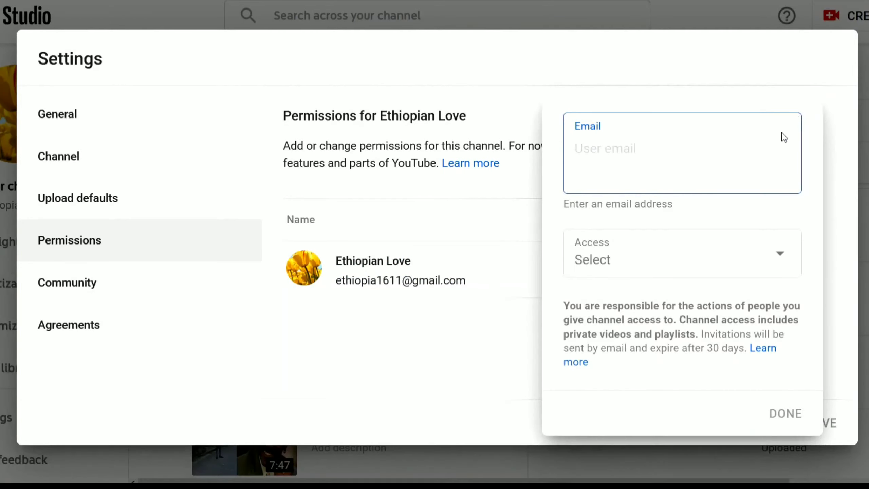
click(828, 238)
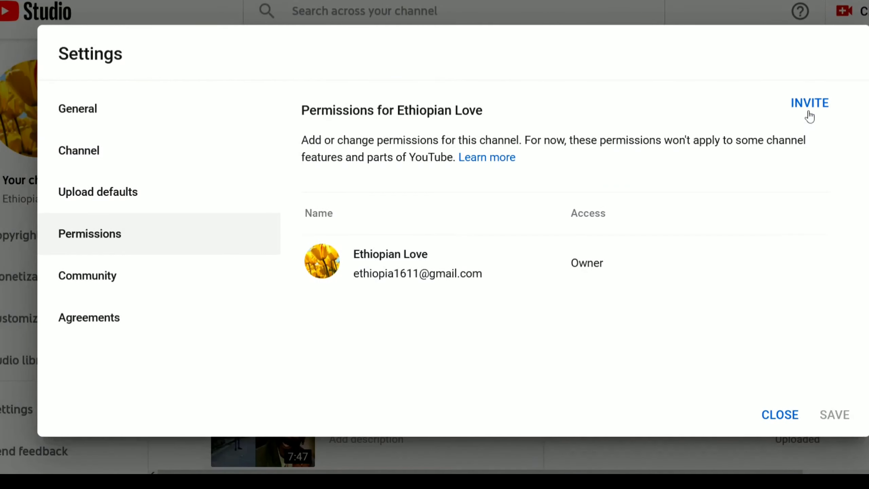
click(807, 111)
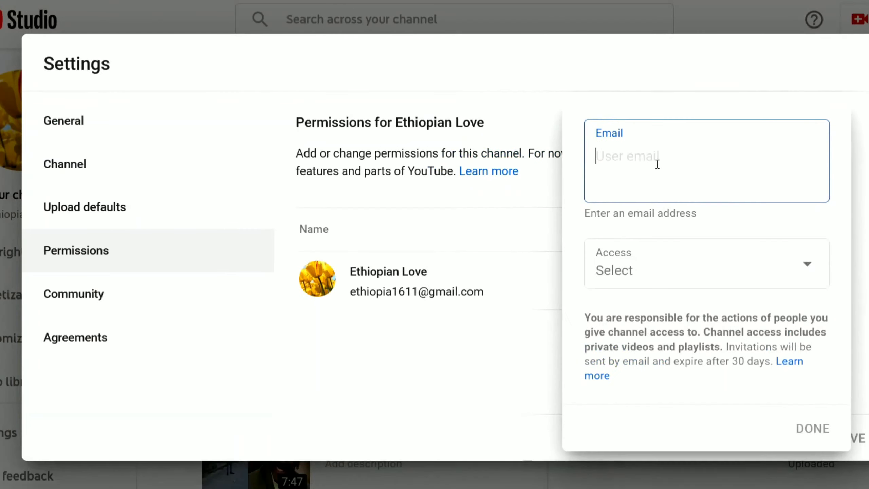
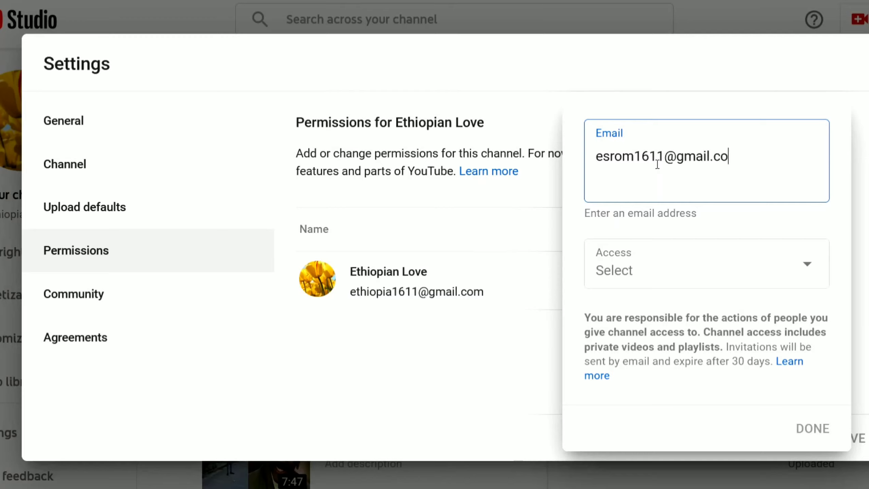
drag(752, 154, 569, 165)
click(644, 171)
- Give the invitee Manager access and add them as a pending member
click(809, 267)
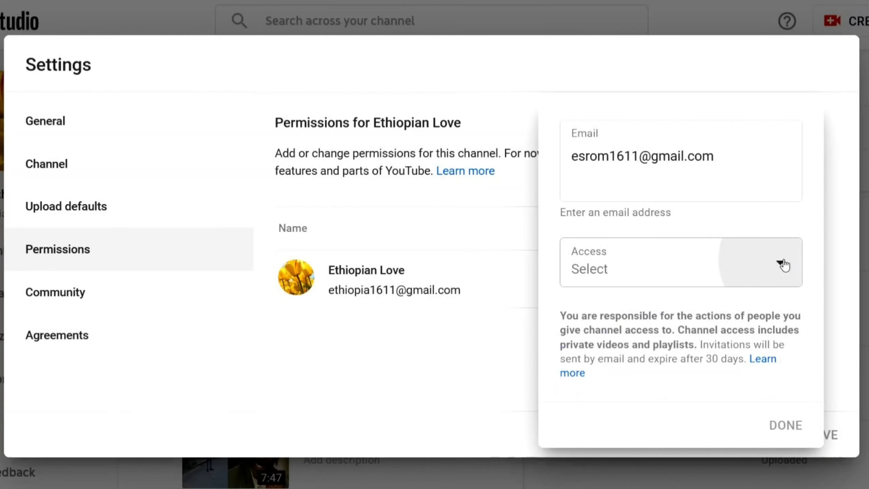
click(783, 264)
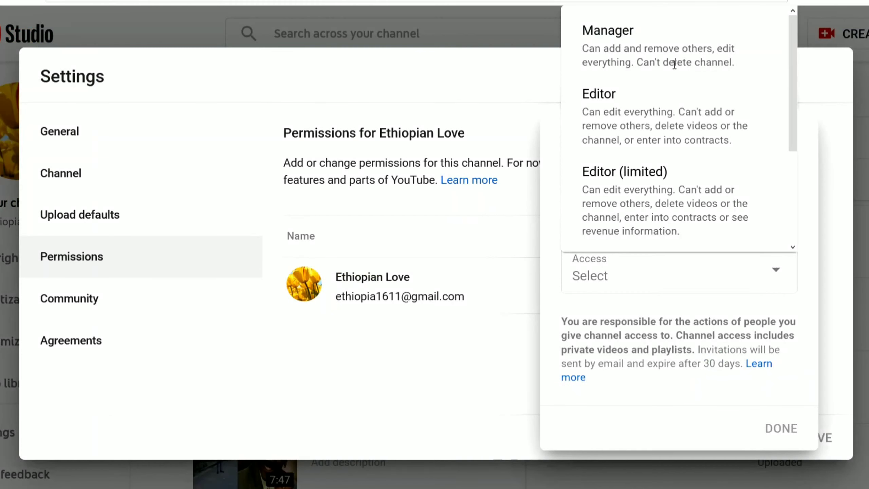
click(632, 120)
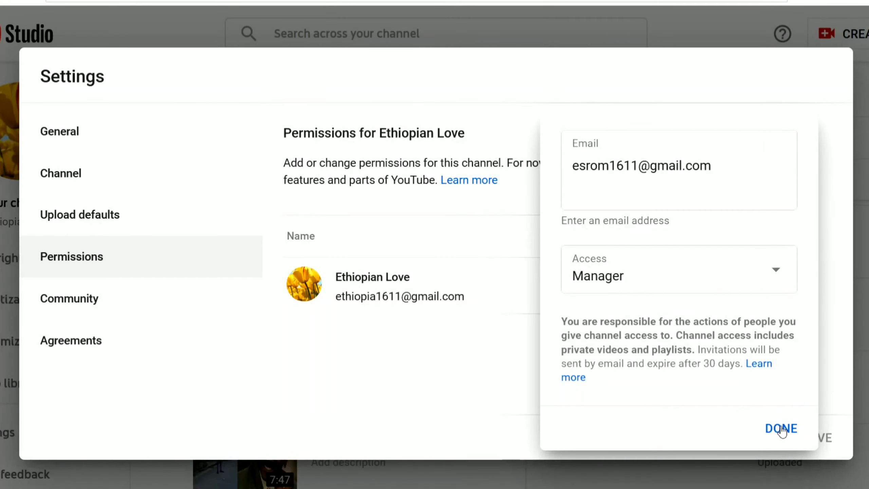
click(781, 429)
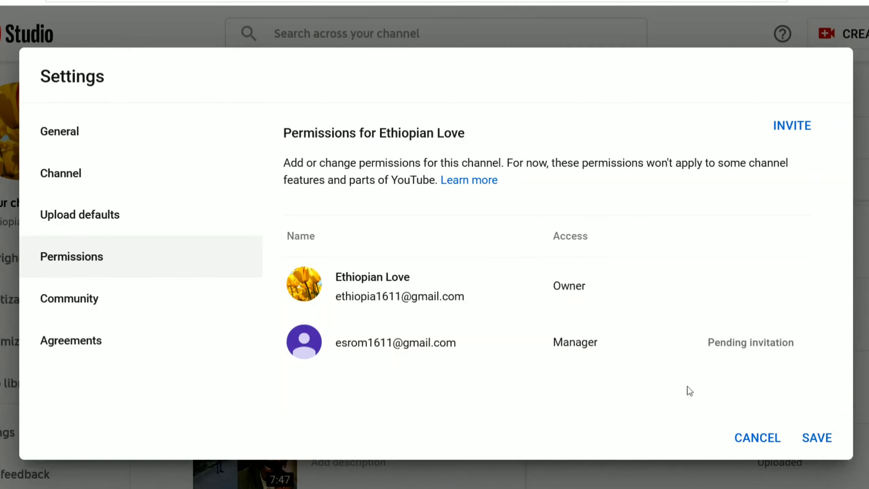
- Keep Manager as the pending invitee's role and save the permission changes
mouse_move(577, 342)
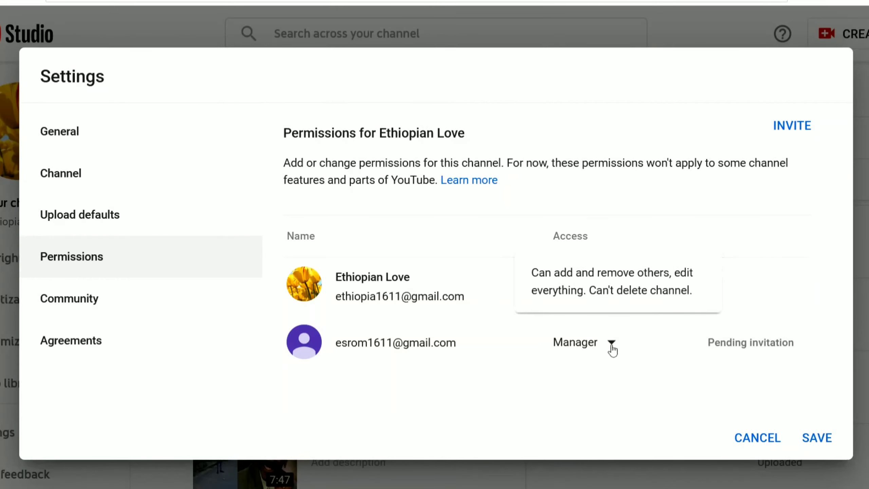
click(611, 343)
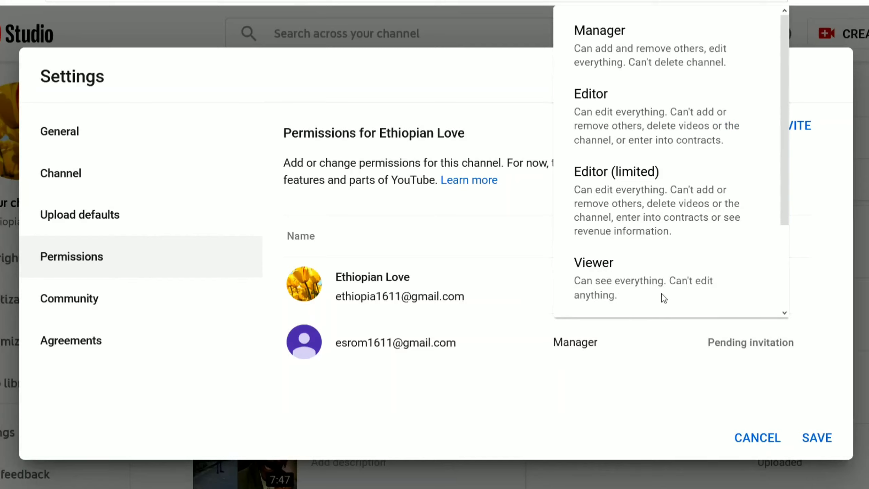
click(621, 43)
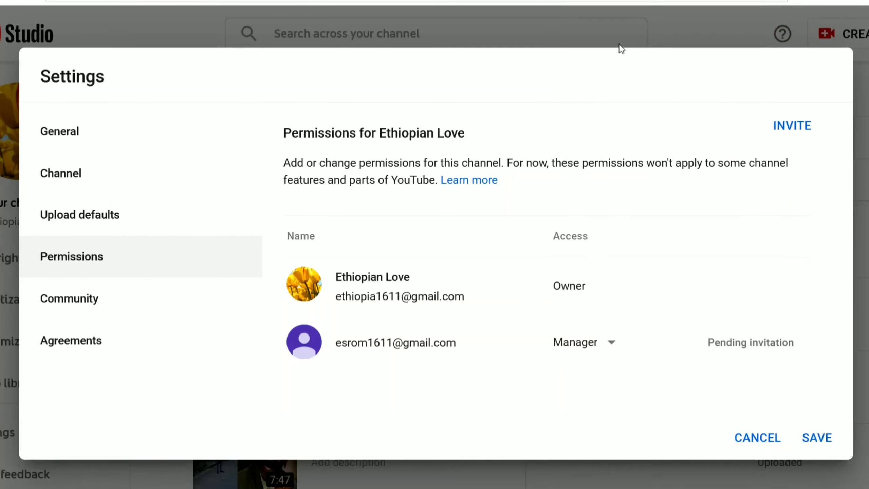
click(816, 441)
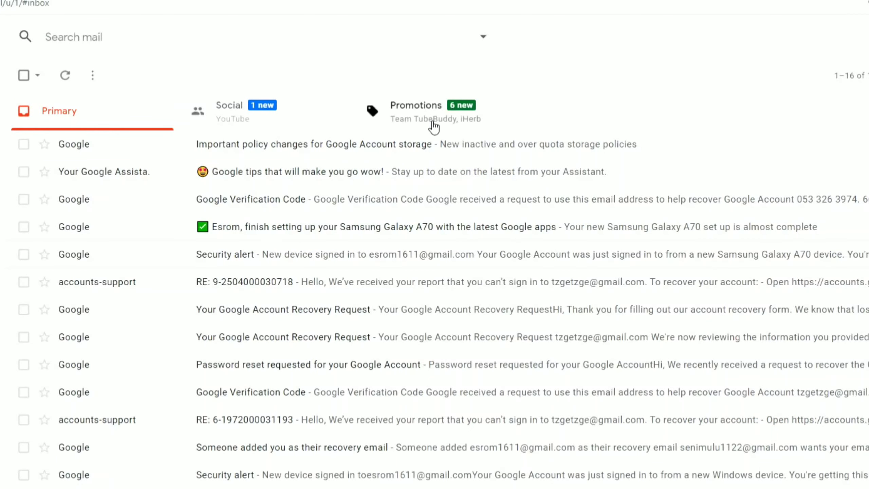
- Open the 'Invitation to access Ethiopian Love' email under Social and accept the invitation
click(232, 127)
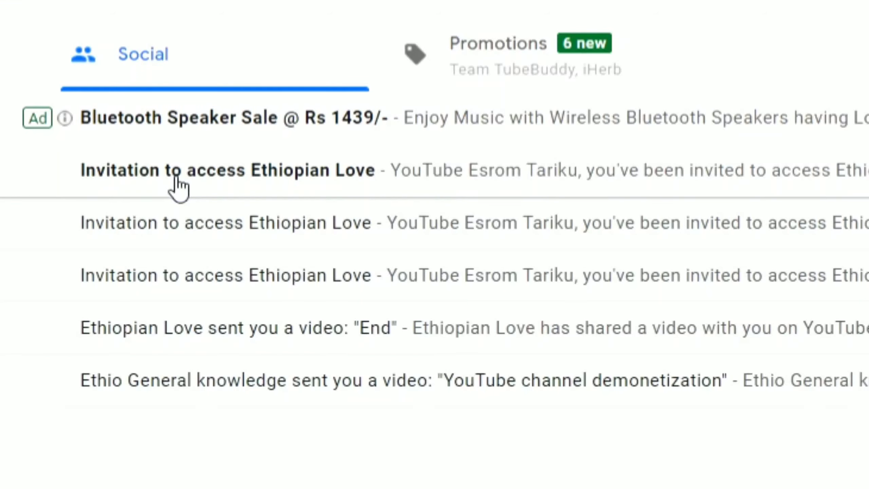
click(178, 187)
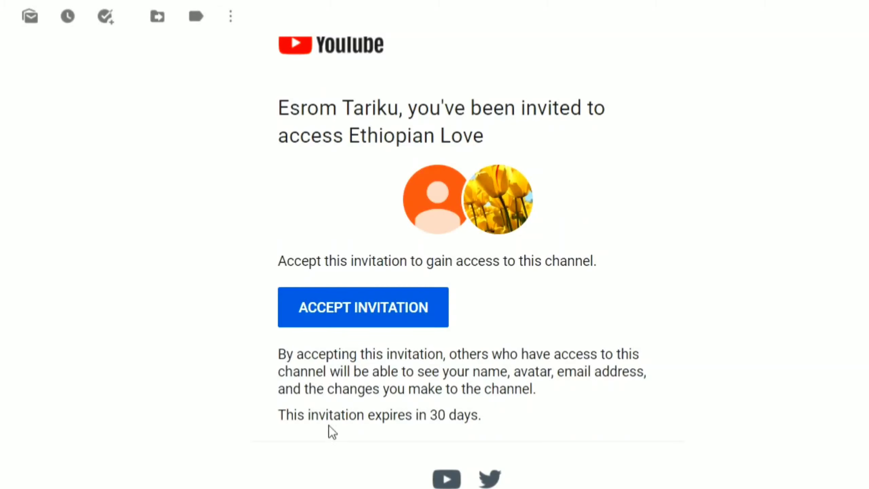
click(351, 324)
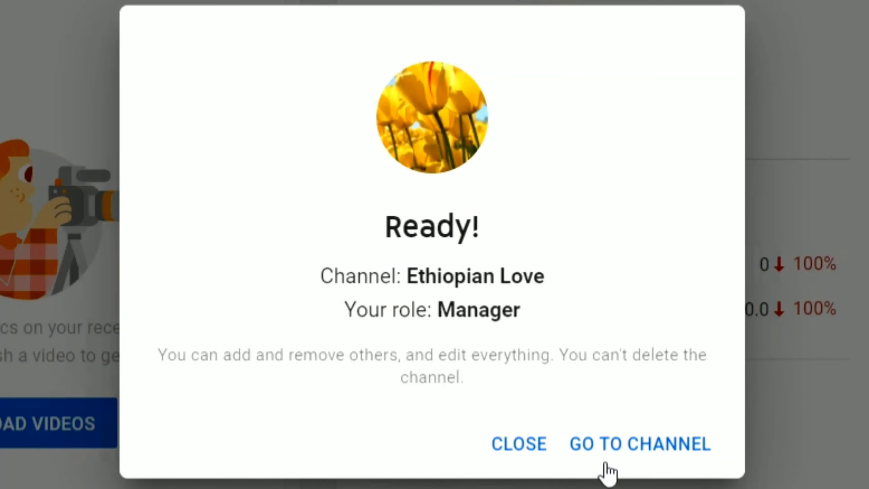
- Go to the Ethiopian Love channel and open its Content page from the sidebar
click(649, 448)
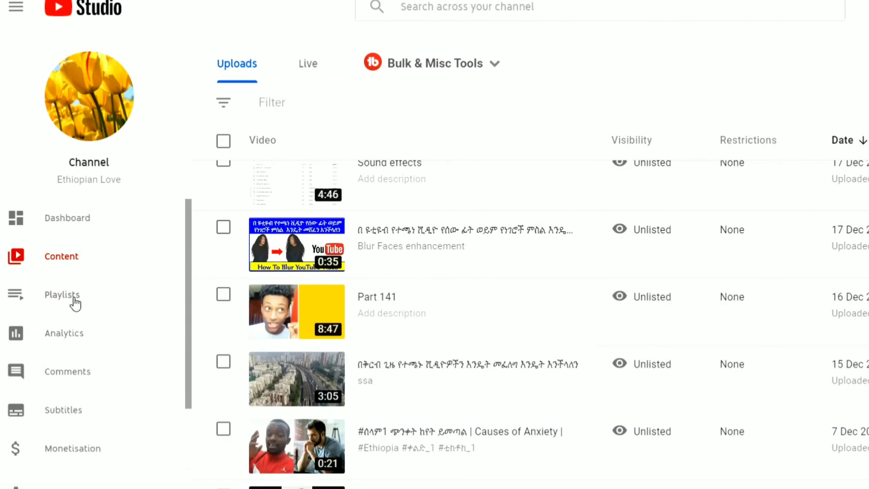
click(75, 302)
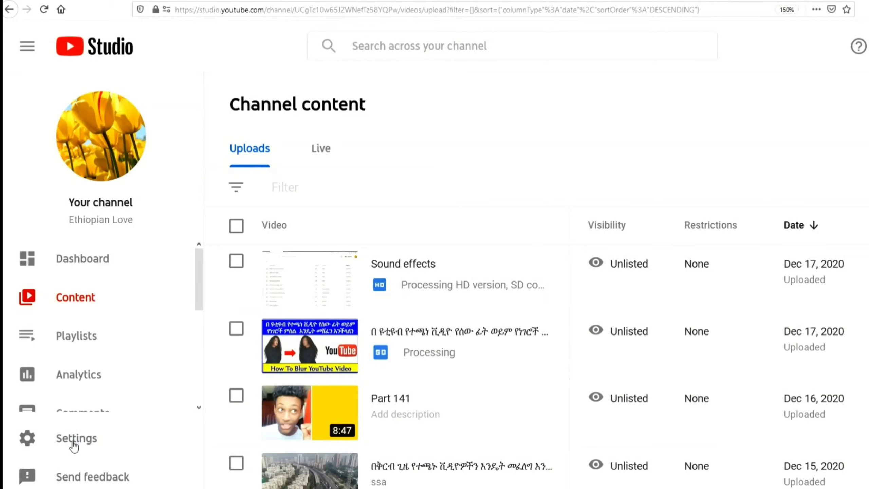
- In Settings > Permissions, switch the new member's role from Manager to Viewer
click(74, 442)
click(169, 251)
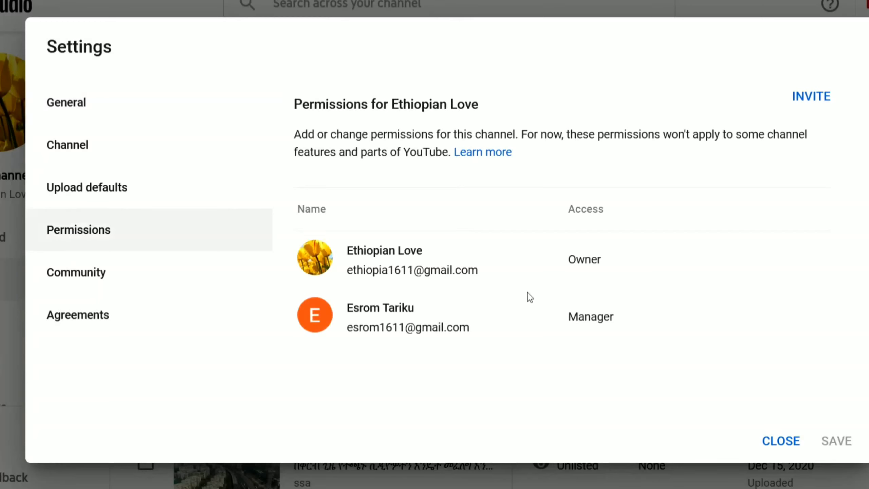
click(629, 317)
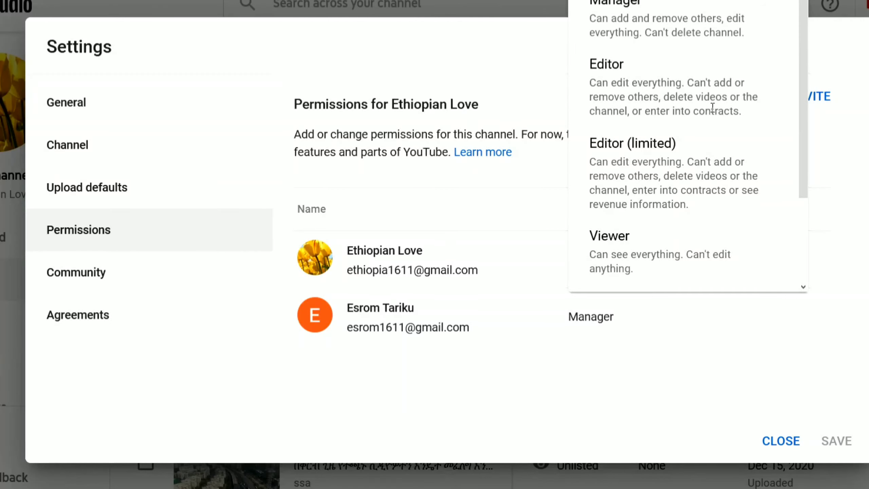
click(719, 251)
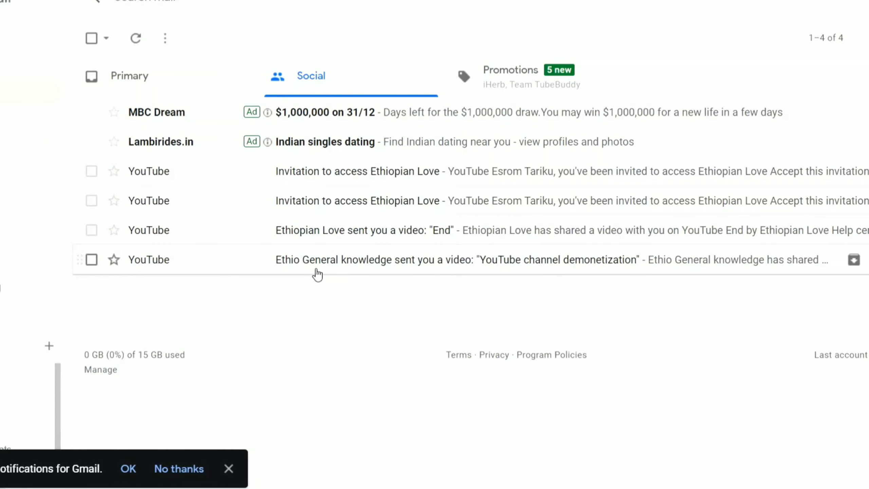
- Accept the second Ethiopian Love invitation email and go to the channel from the Already accepted dialog
click(365, 174)
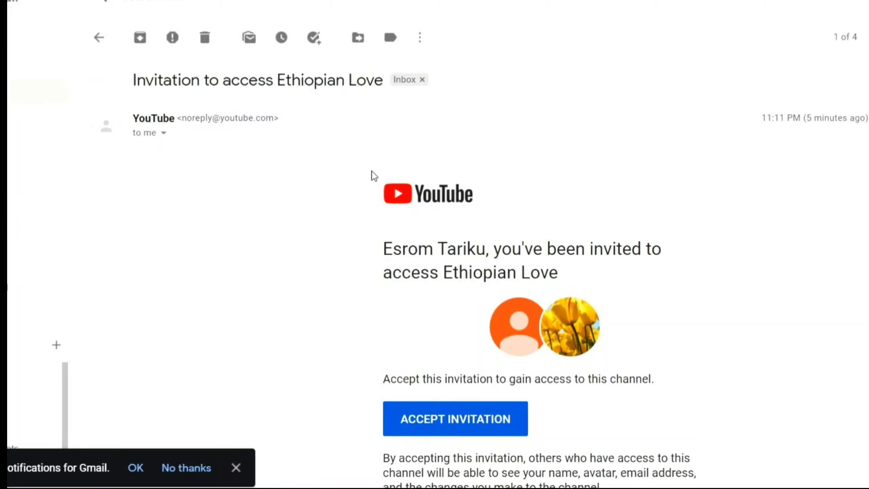
click(444, 418)
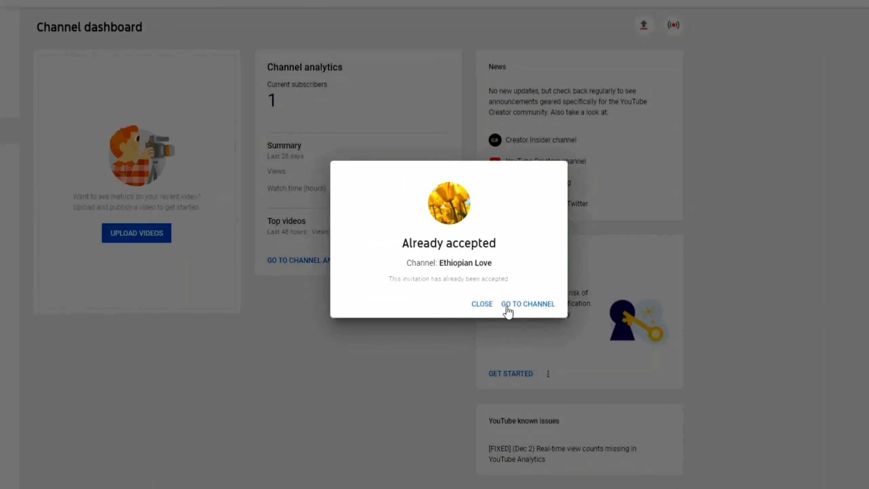
click(655, 408)
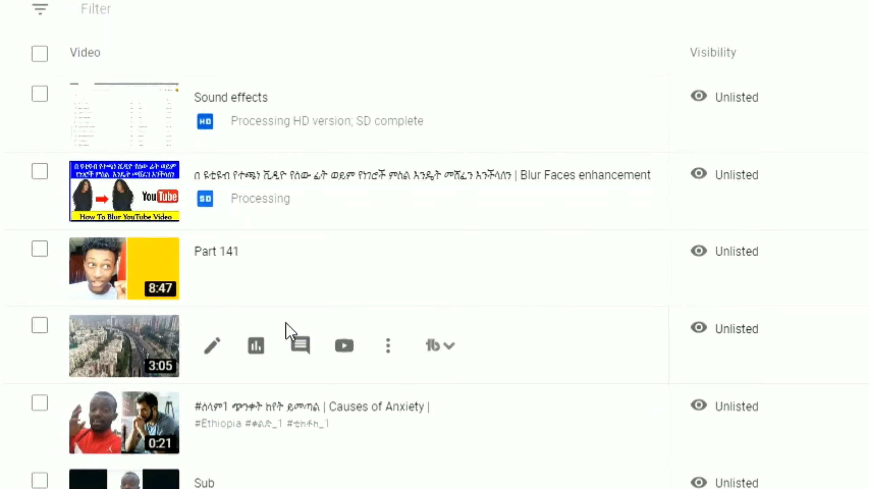
click(209, 347)
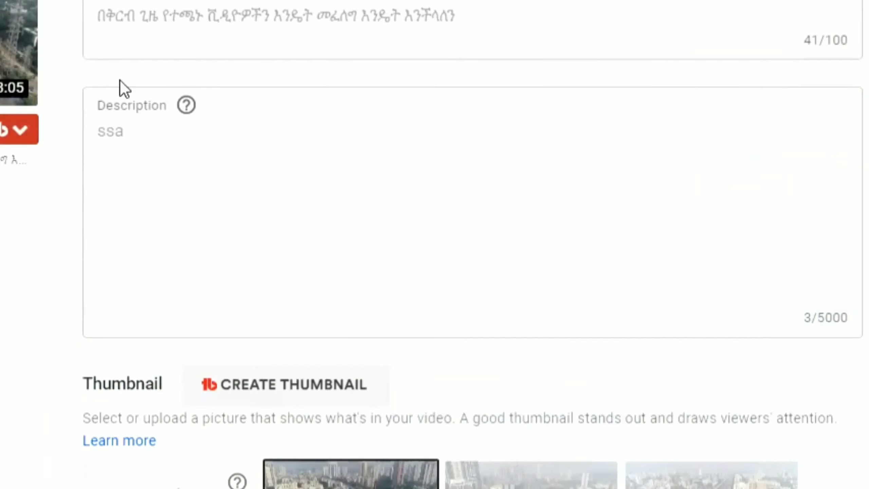
drag(548, 47, 405, 50)
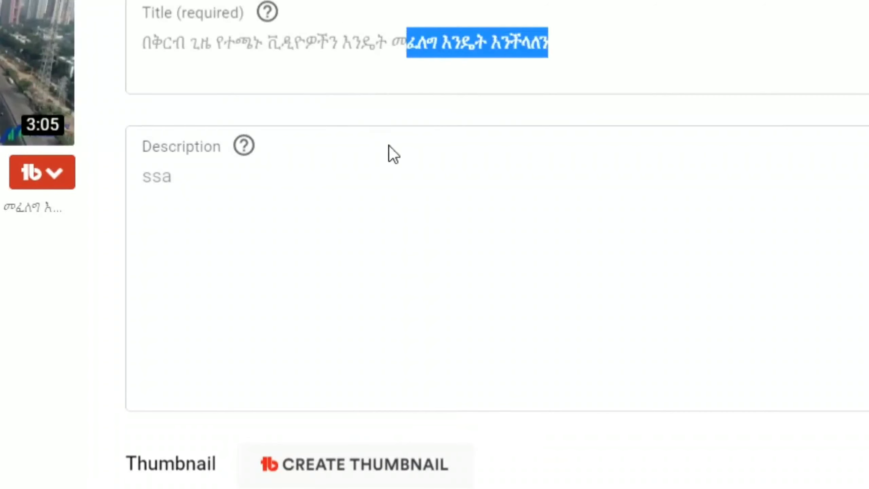
click(398, 214)
scroll(405, 252, down, 10)
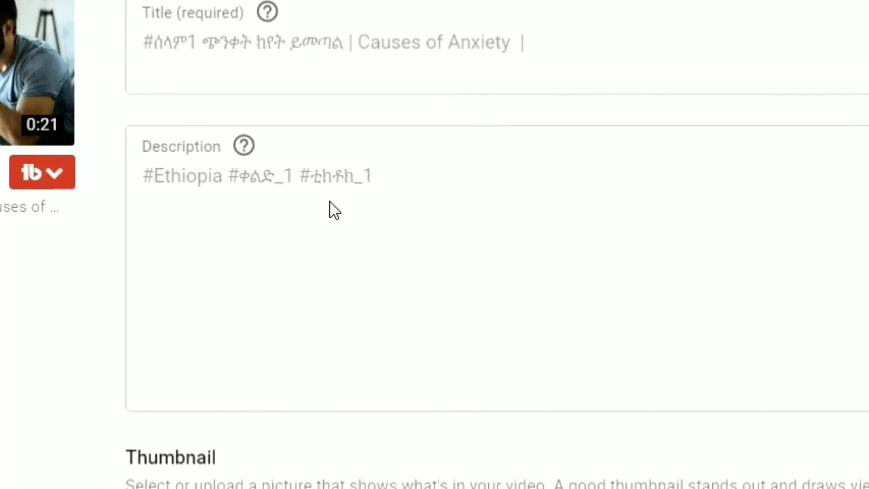
double_click(401, 58)
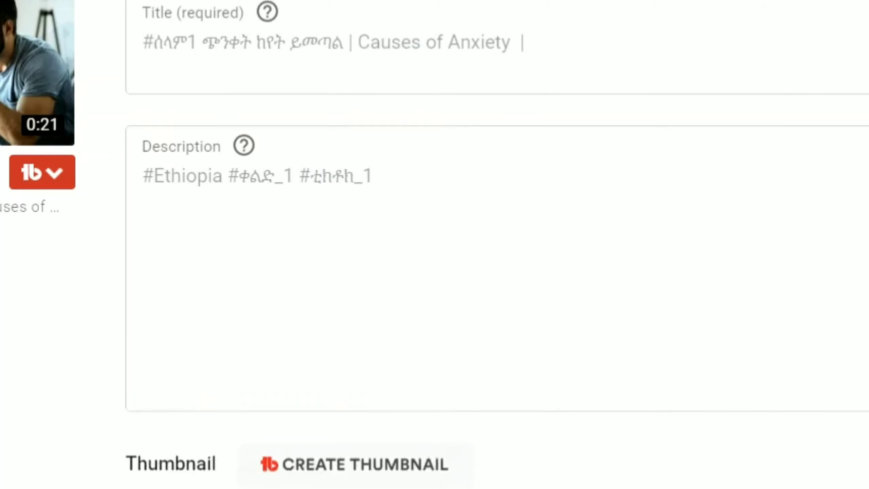
scroll(413, 358, down, 8)
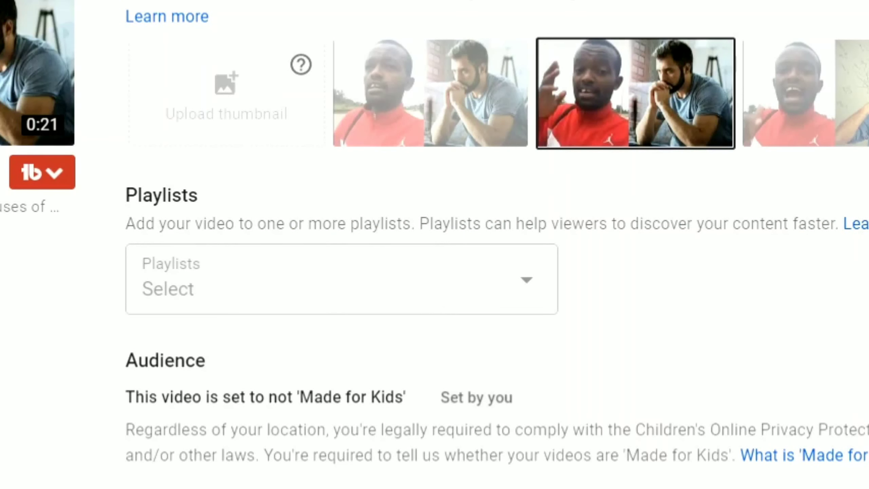
scroll(434, 240, down, 10)
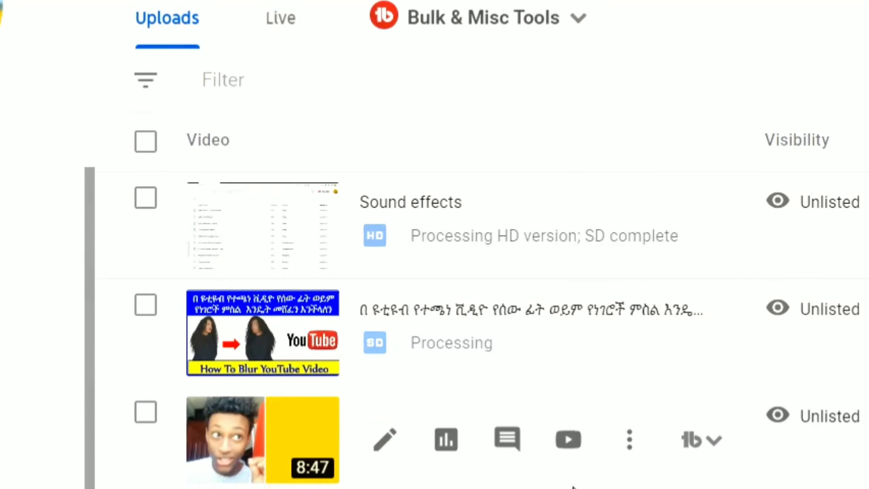
- Scroll down through the channel's Uploads list of videos
scroll(567, 455, down, 10)
scroll(572, 485, down, 6)
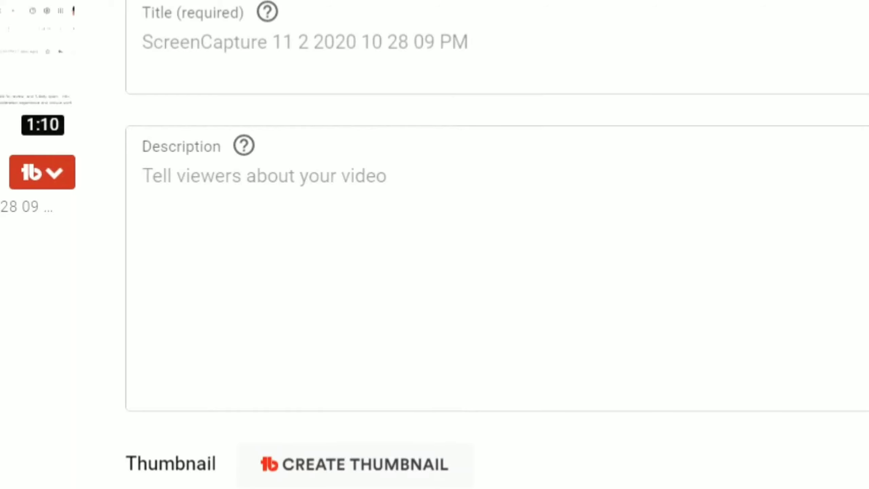
scroll(524, 426, down, 5)
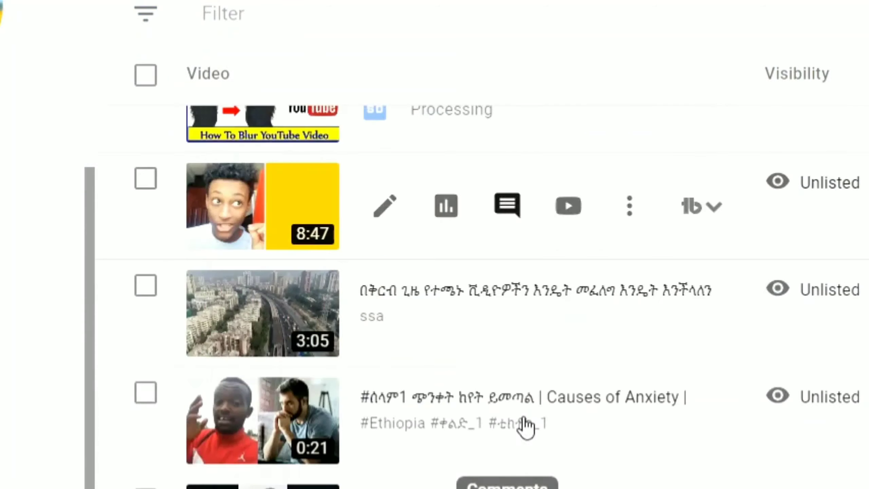
scroll(525, 426, down, 15)
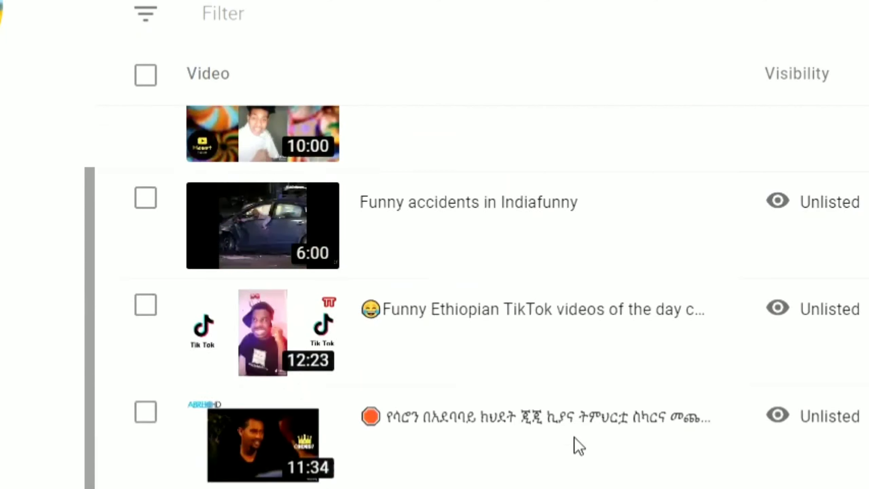
scroll(574, 438, down, 20)
scroll(575, 438, down, 20)
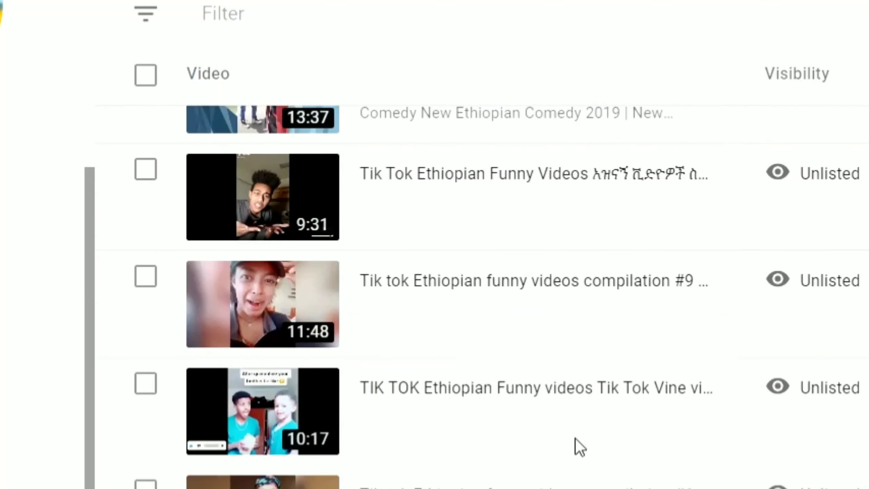
mouse_move(576, 442)
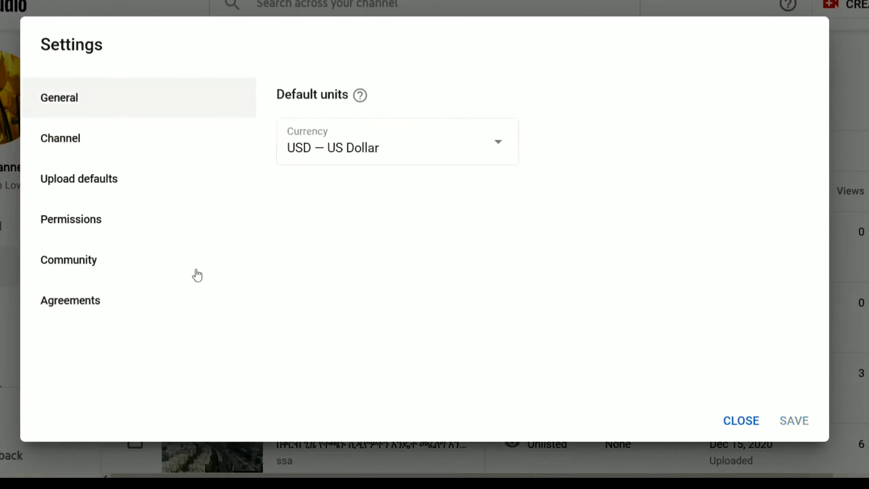
- Remove the invited viewer's access, save, and confirm only the Owner remains in Permissions
click(85, 230)
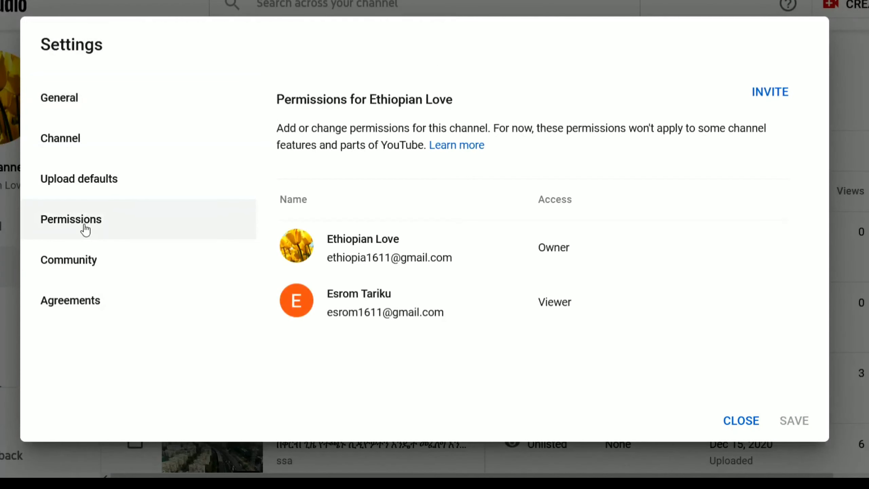
click(582, 305)
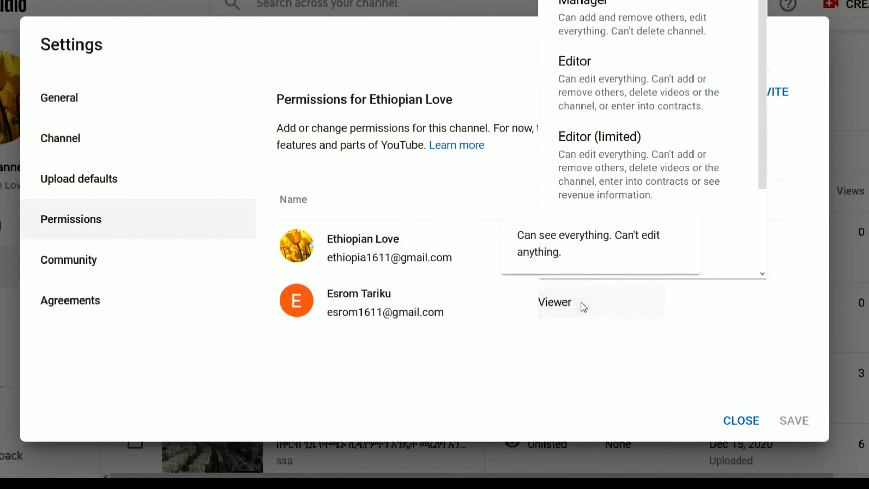
scroll(606, 254, down, 3)
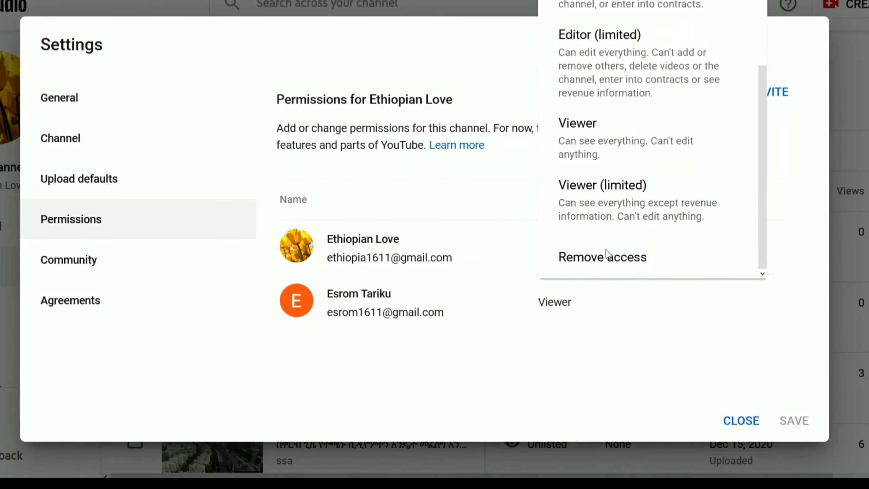
scroll(603, 205, up, 3)
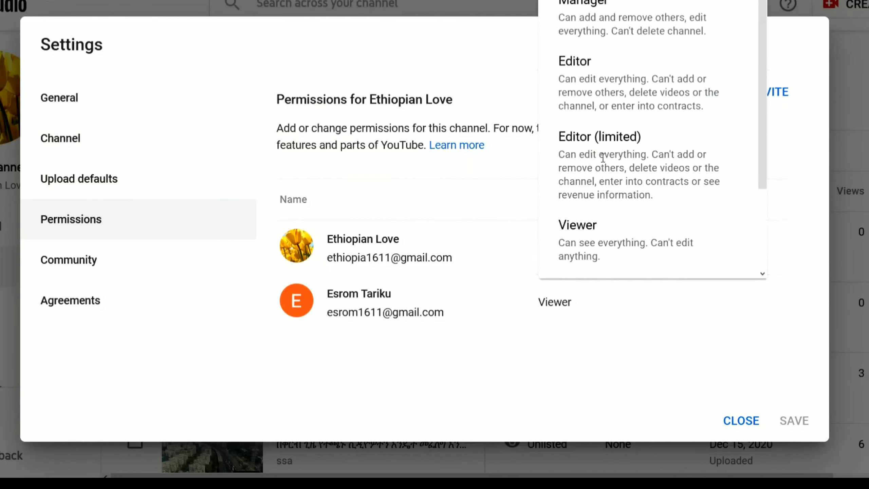
scroll(595, 277, down, 3)
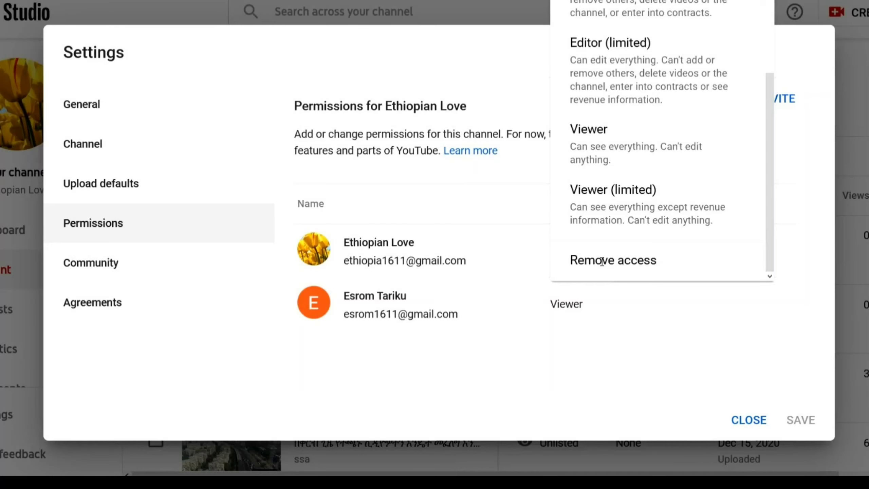
click(601, 261)
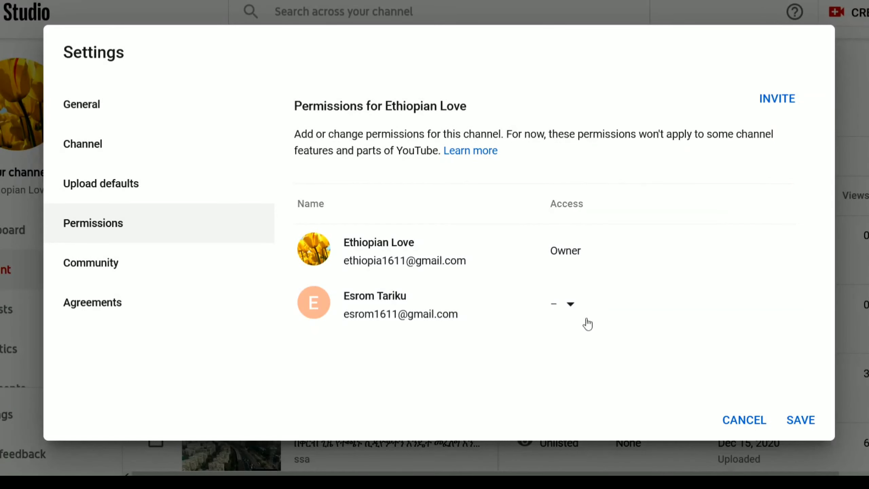
click(800, 420)
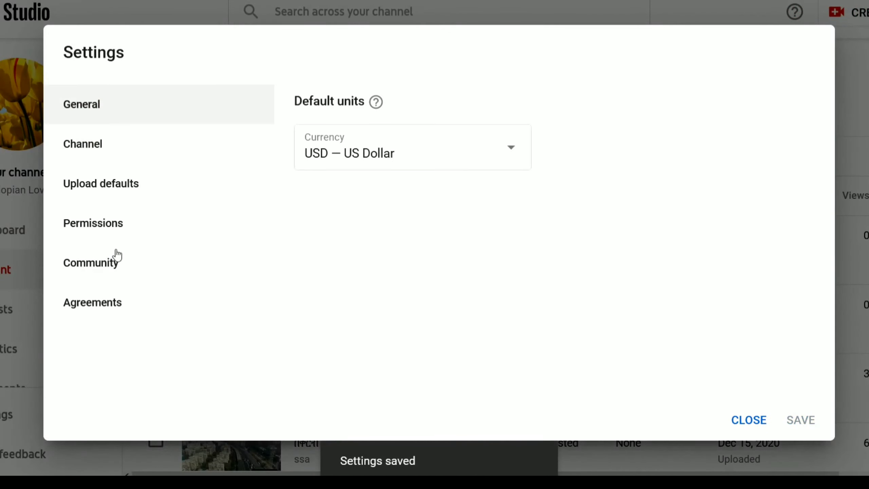
click(106, 234)
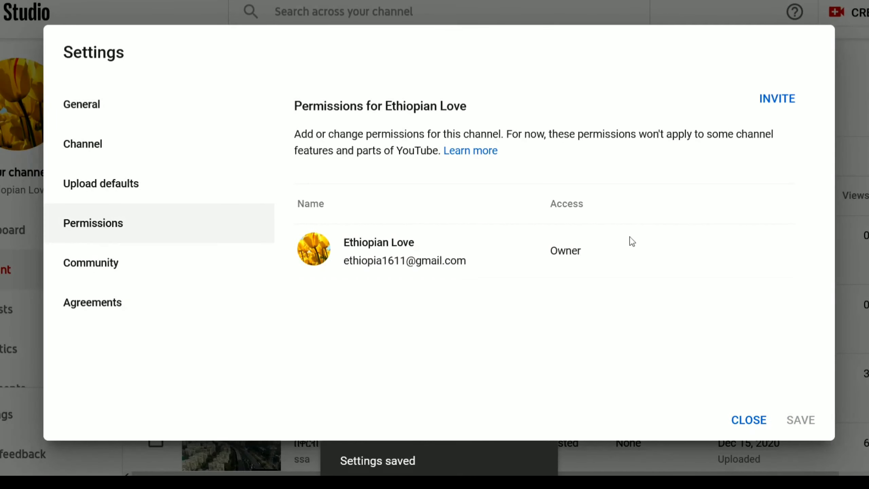